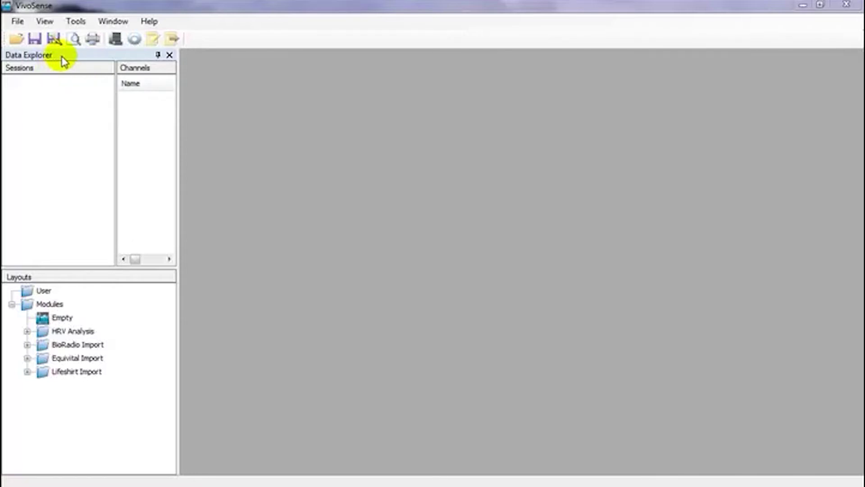
# Undock the Data Explorer and dock it back as a full-height column.
pyautogui.moveTo(62, 55)
pyautogui.mouseDown()
pyautogui.moveTo(340, 89)
pyautogui.moveTo(348, 112)
pyautogui.mouseUp()
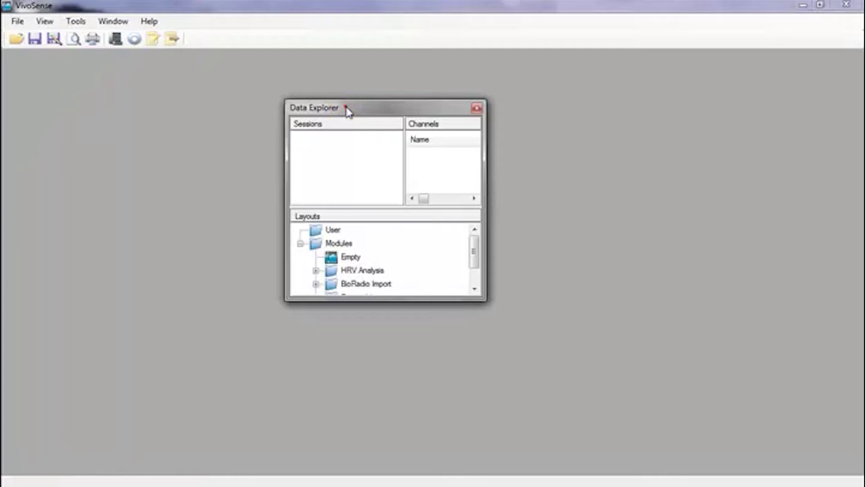
pyautogui.moveTo(348, 110); pyautogui.dragTo(131, 214)
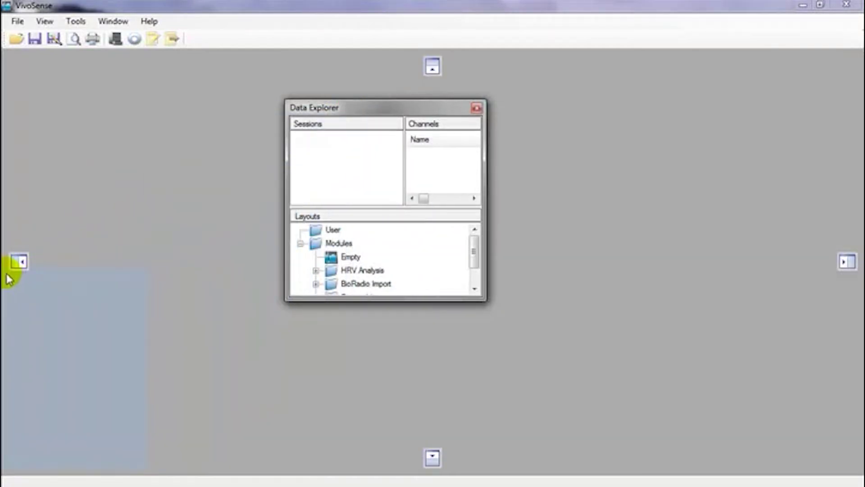
pyautogui.moveTo(8, 278); pyautogui.dragTo(22, 266)
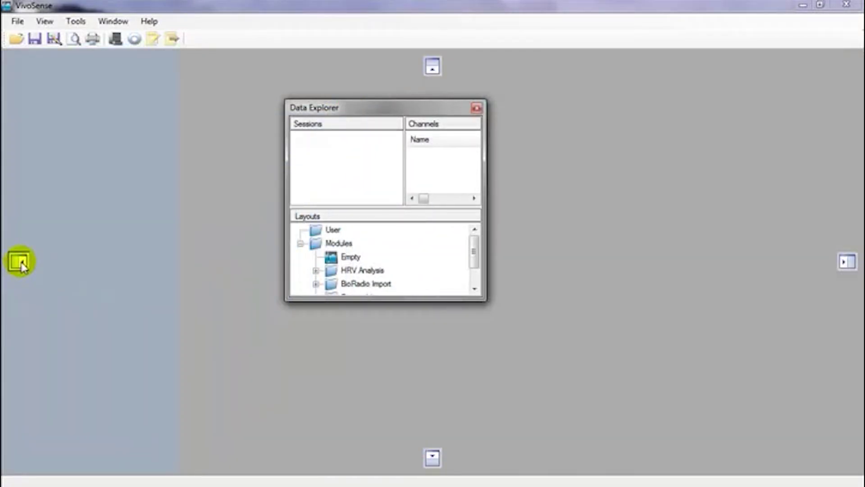
pyautogui.moveTo(21, 265); pyautogui.dragTo(21, 265)
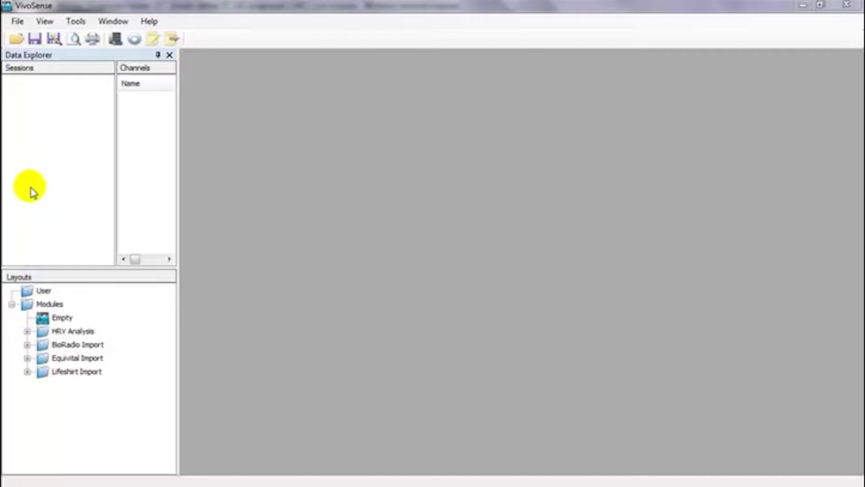
# Open the Quick Start Sample Session.vsn file.
pyautogui.click(17, 22)
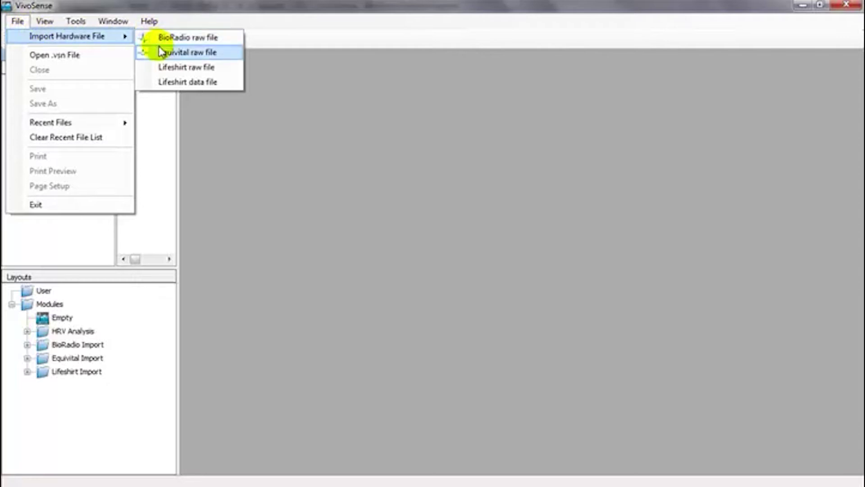
pyautogui.click(88, 56)
pyautogui.click(256, 172)
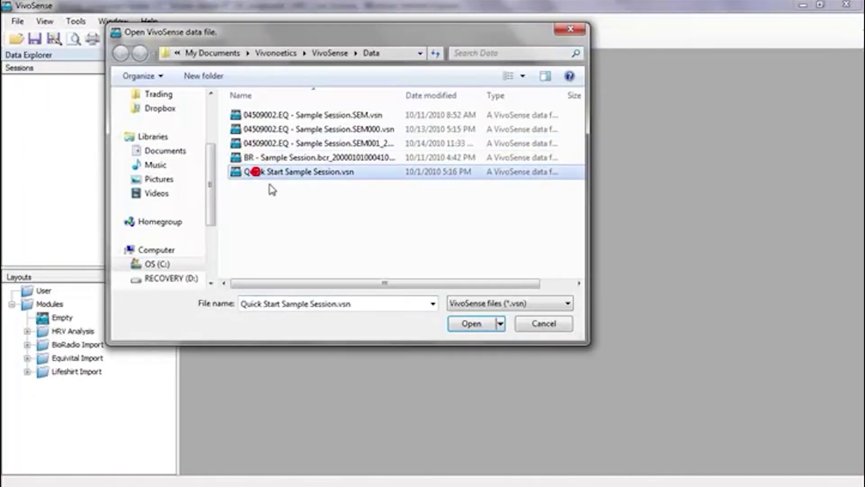
pyautogui.click(465, 324)
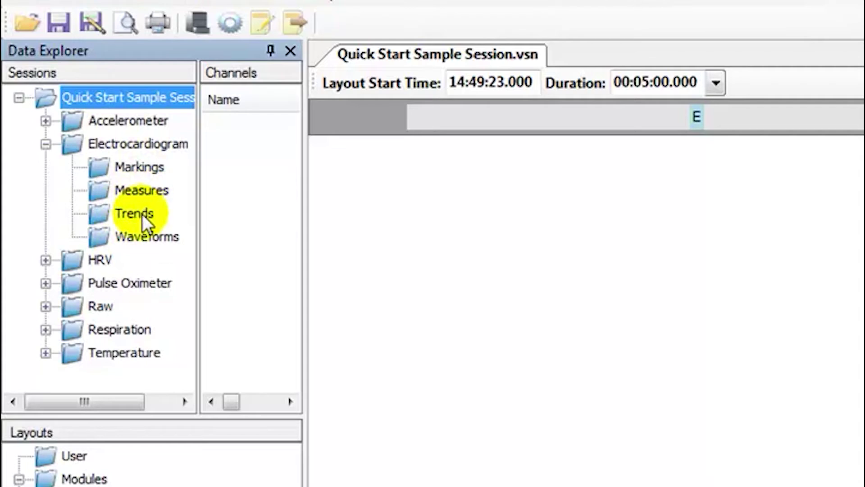
# View the Electrocardiogram Waveforms, Markings, Measures and Trends channels, ending on Waveforms (Ecg1, Ecg2).
pyautogui.click(139, 234)
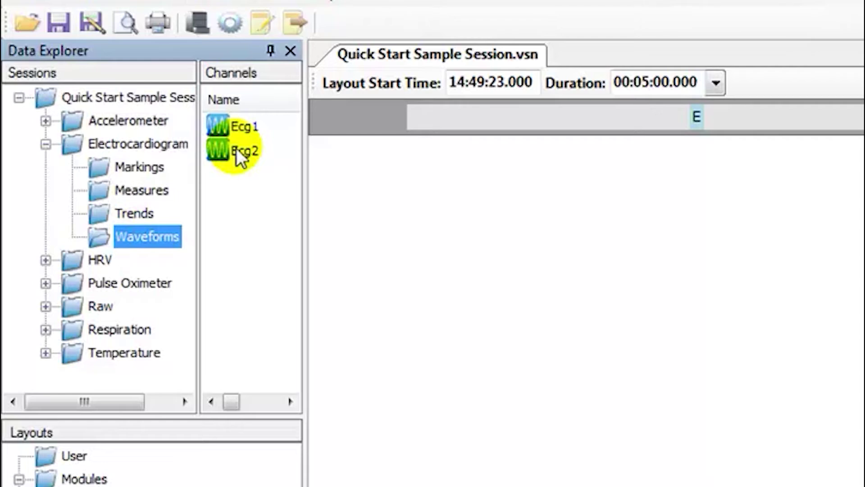
pyautogui.click(128, 169)
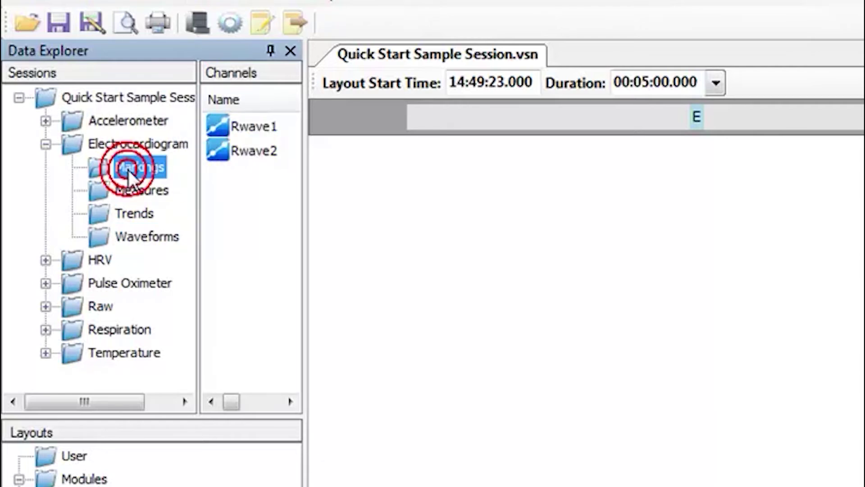
pyautogui.click(135, 192)
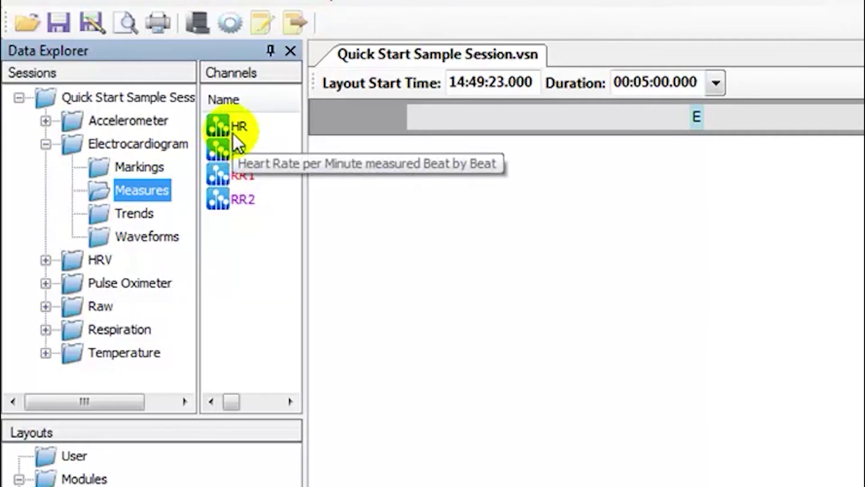
pyautogui.click(142, 214)
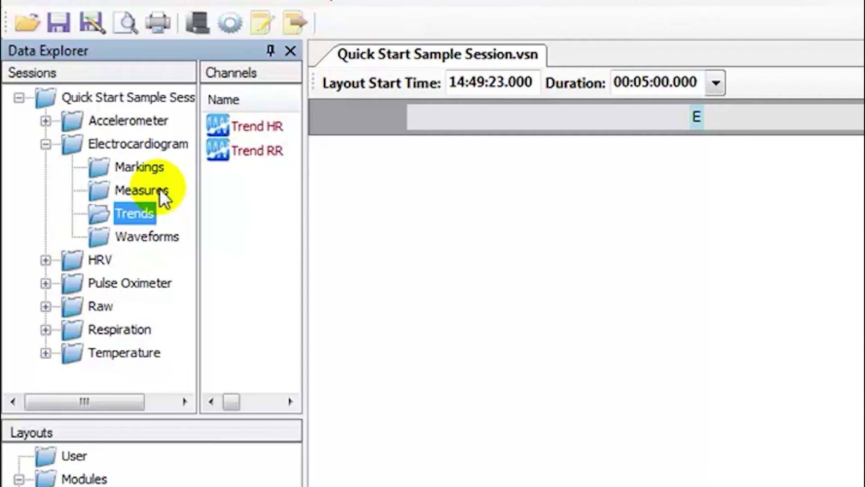
pyautogui.click(141, 237)
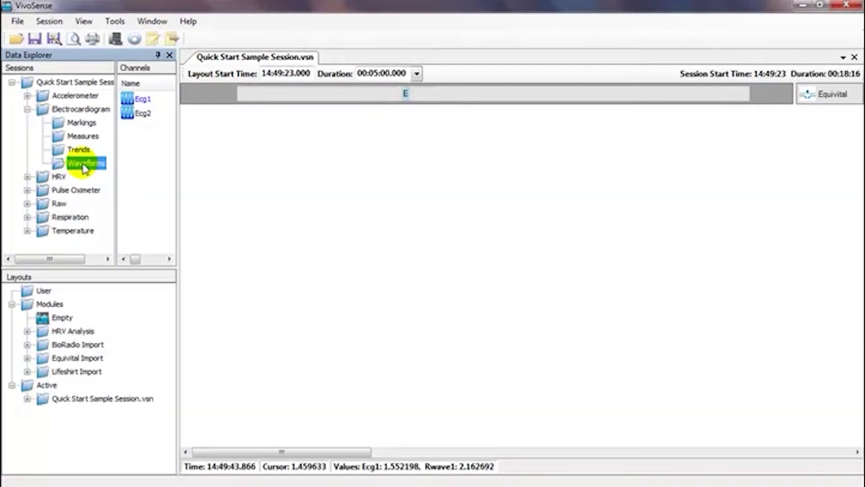
# Plot the Ecg1 waveform and overlay the Rwave1 peak markers on it.
pyautogui.doubleClick(140, 100)
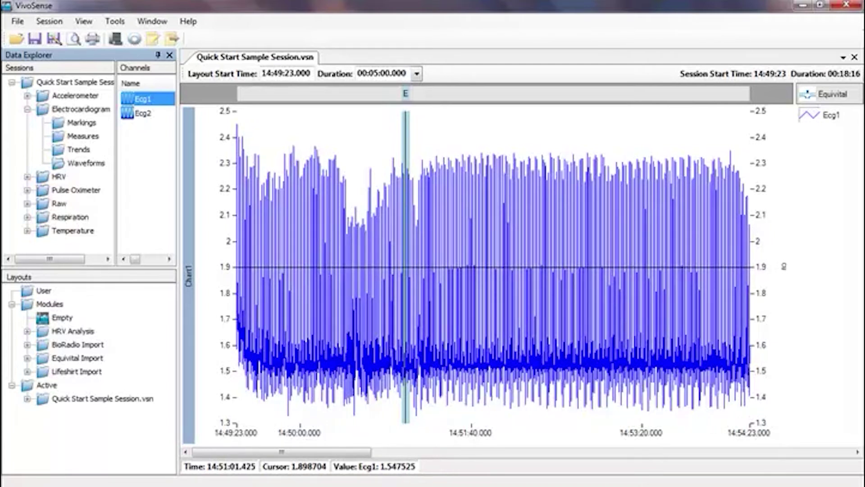
pyautogui.click(82, 122)
pyautogui.moveTo(140, 107); pyautogui.dragTo(312, 166)
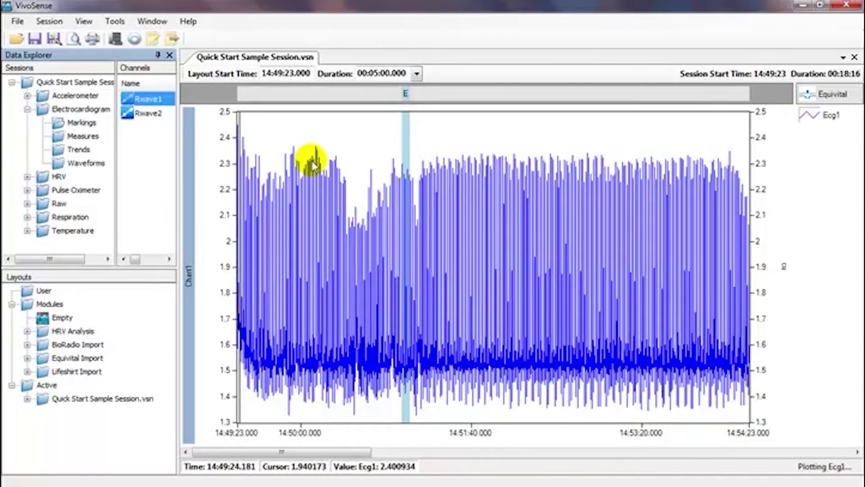
pyautogui.moveTo(313, 166); pyautogui.dragTo(312, 162)
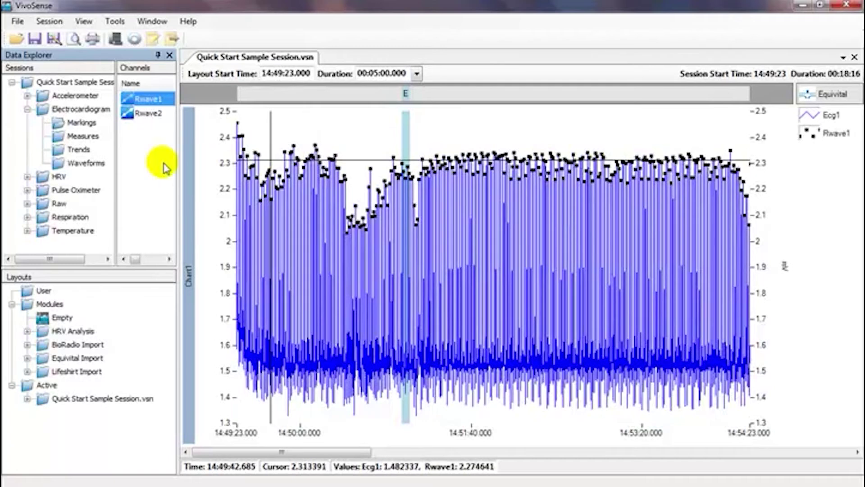
# Add HR as a second chart and overlay the Trend HR line on it.
pyautogui.click(82, 136)
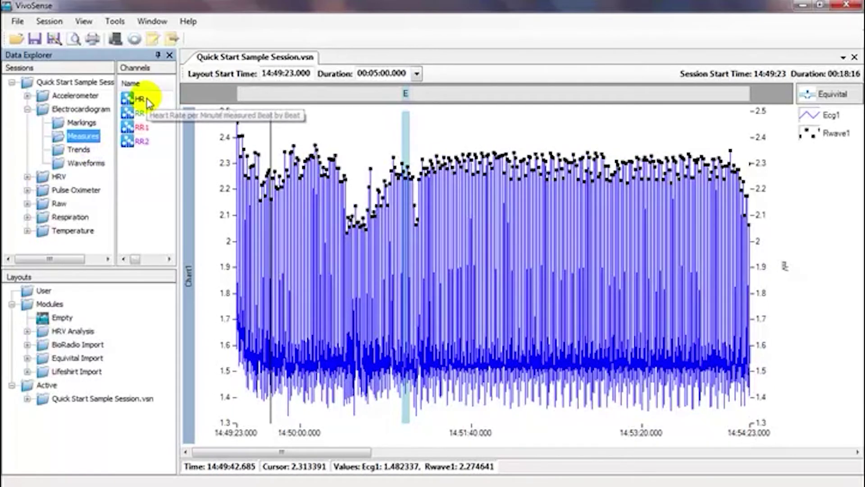
pyautogui.doubleClick(142, 100)
pyautogui.click(80, 151)
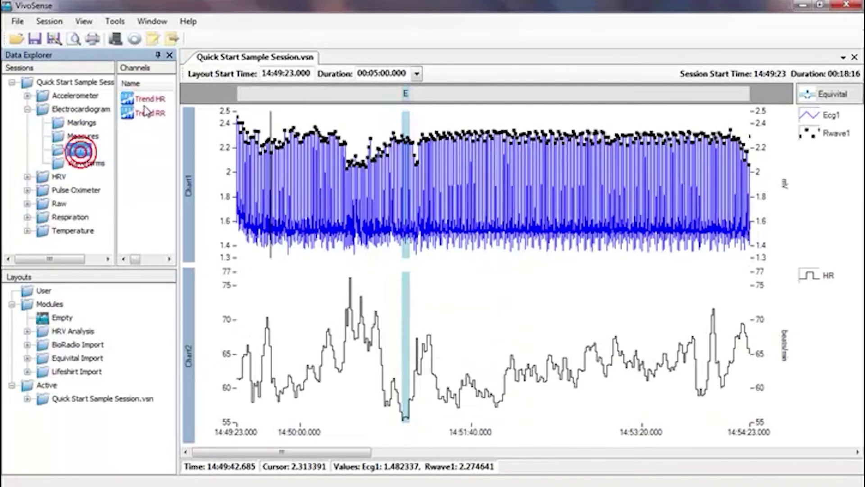
pyautogui.moveTo(143, 98)
pyautogui.mouseDown()
pyautogui.moveTo(420, 298)
pyautogui.moveTo(414, 288)
pyautogui.mouseUp()
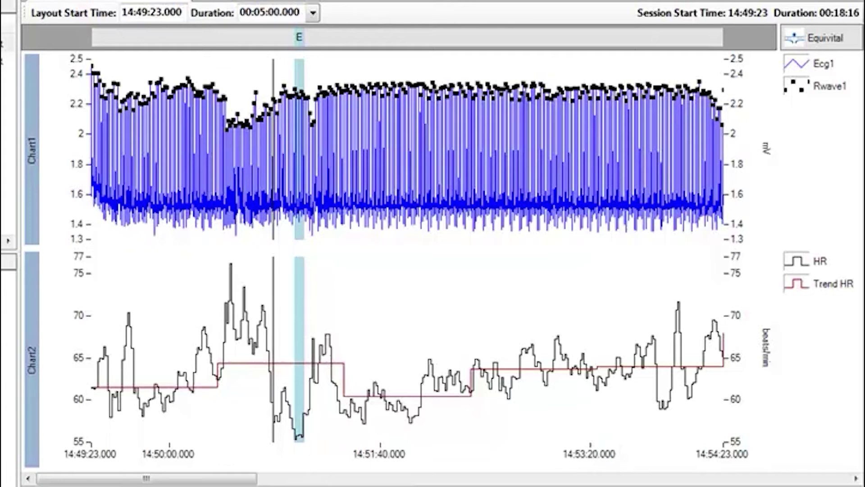
# Select the heart rate chart (Chart2) to prepare for zooming.
pyautogui.click(273, 315)
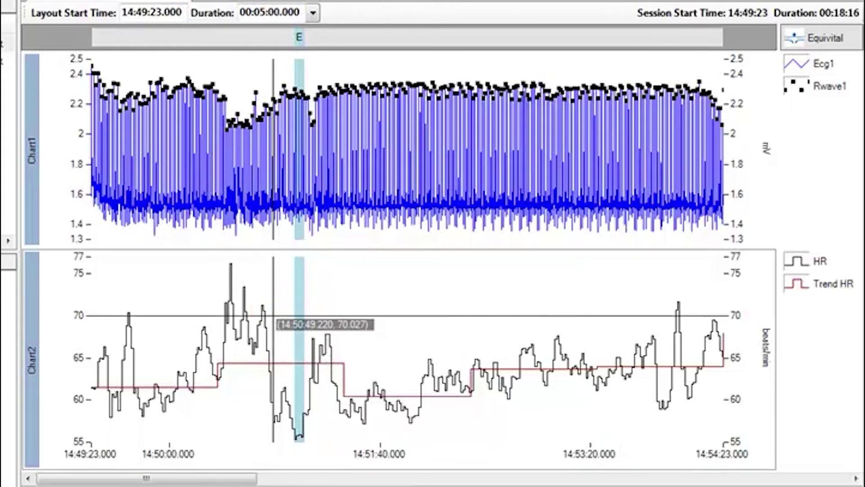
pyautogui.scroll(1, 405, 256)
pyautogui.scroll(1, 406, 257)
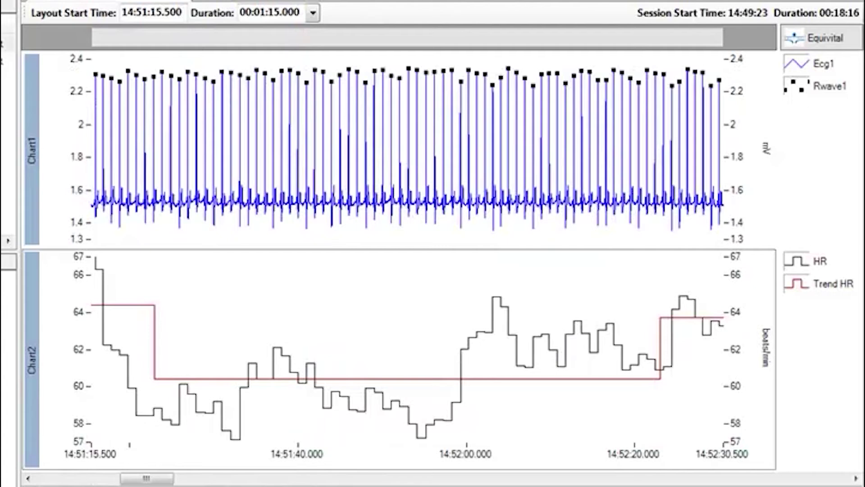
pyautogui.scroll(-1, 406, 256)
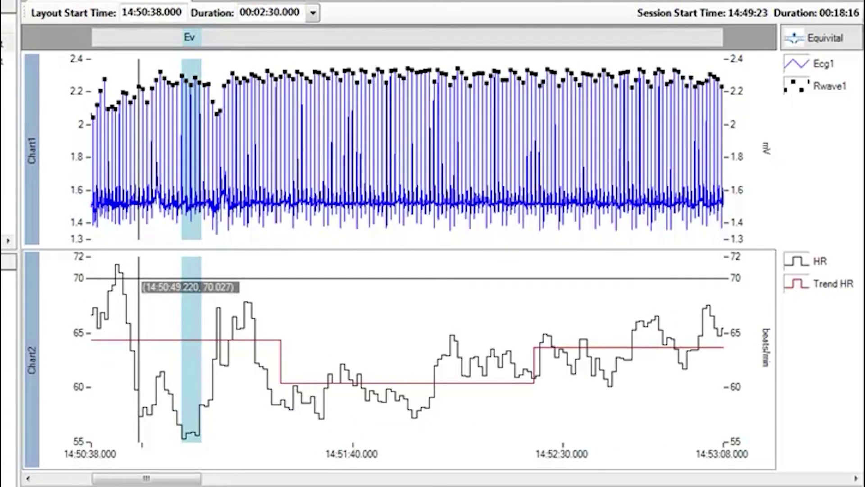
pyautogui.scroll(-1, 406, 257)
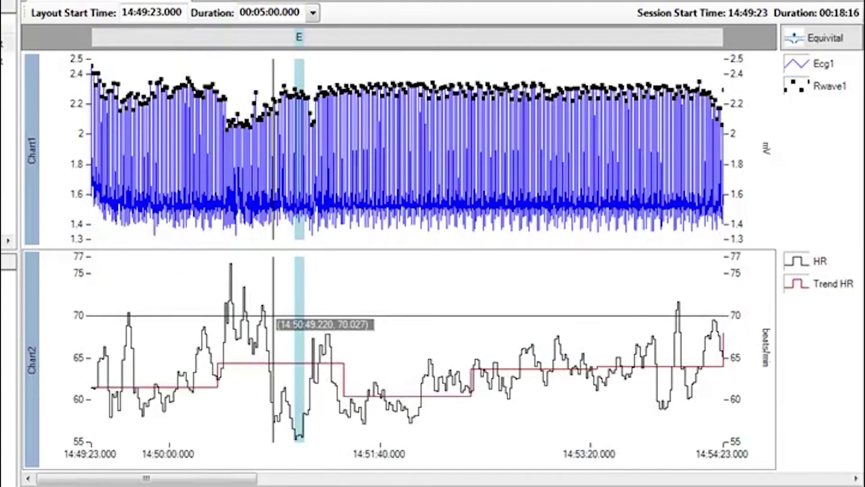
pyautogui.moveTo(332, 479); pyautogui.dragTo(371, 479)
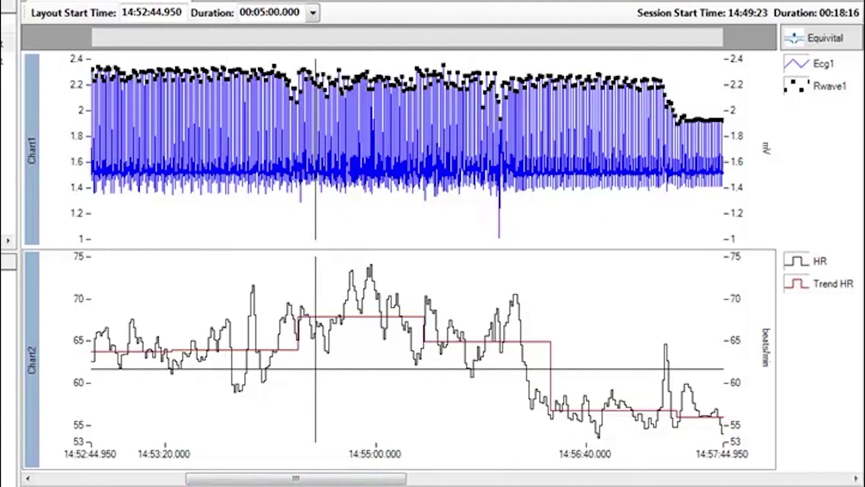
pyautogui.rightClick(370, 368)
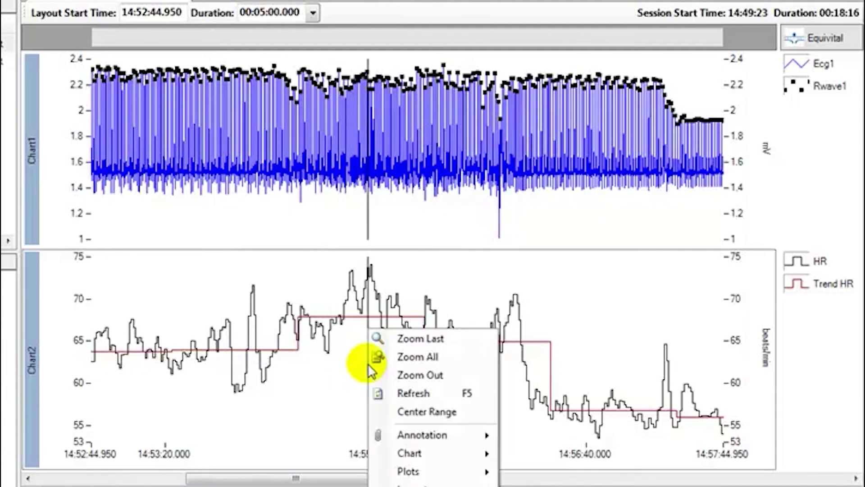
pyautogui.click(392, 357)
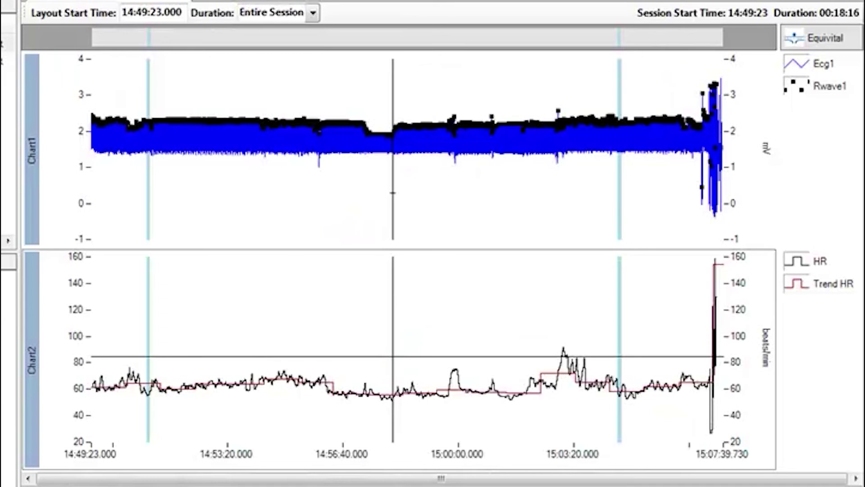
pyautogui.rightClick(393, 356)
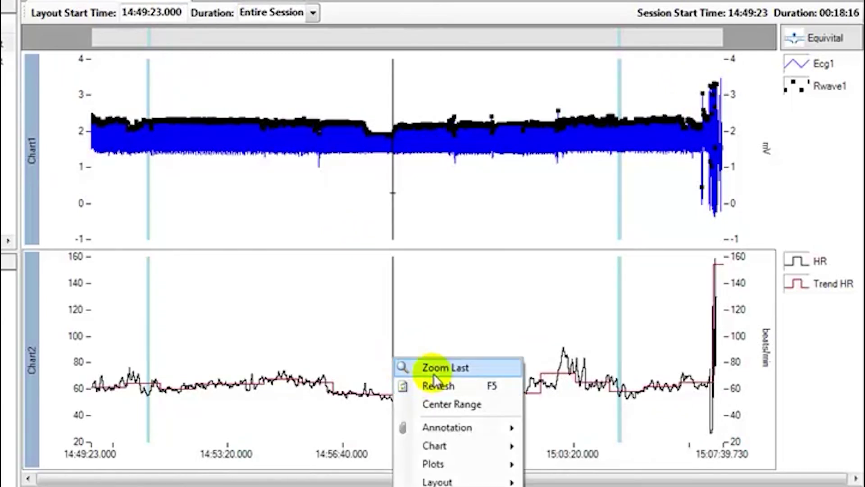
pyautogui.click(443, 369)
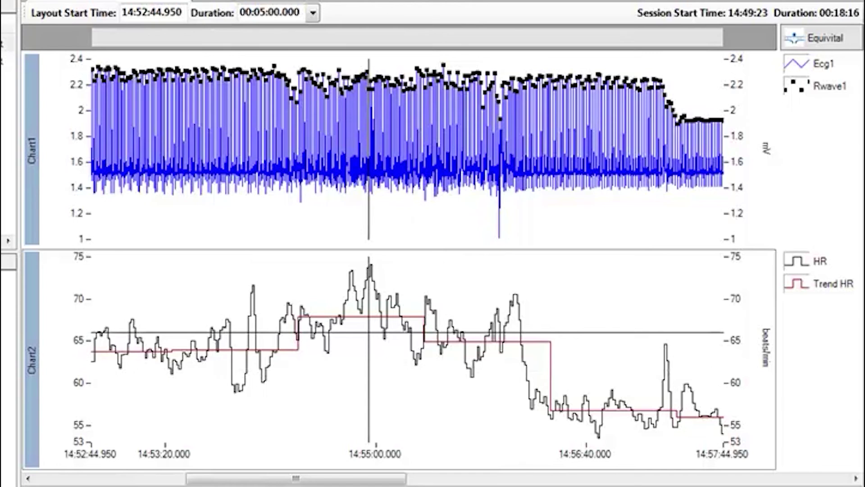
# Select a range across the heart rate chart and zoom both charts to 14:53:48.729–14:56:15.186.
pyautogui.moveTo(227, 338); pyautogui.dragTo(535, 343)
pyautogui.rightClick(535, 343)
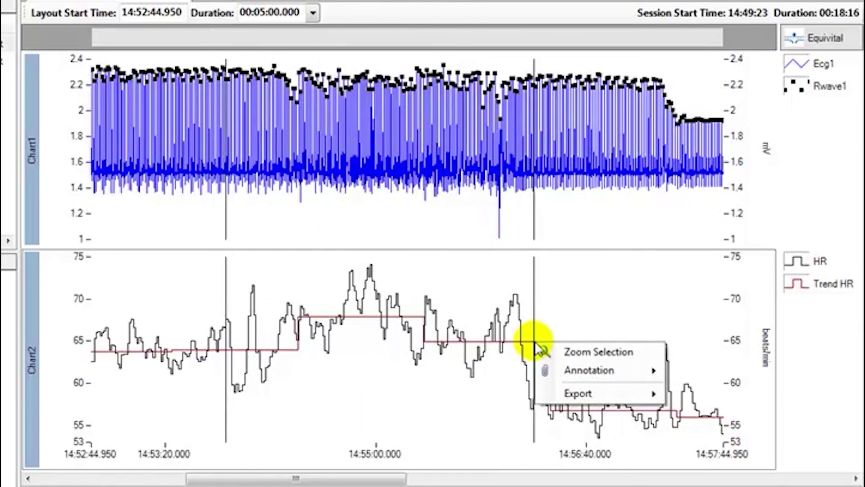
pyautogui.click(562, 355)
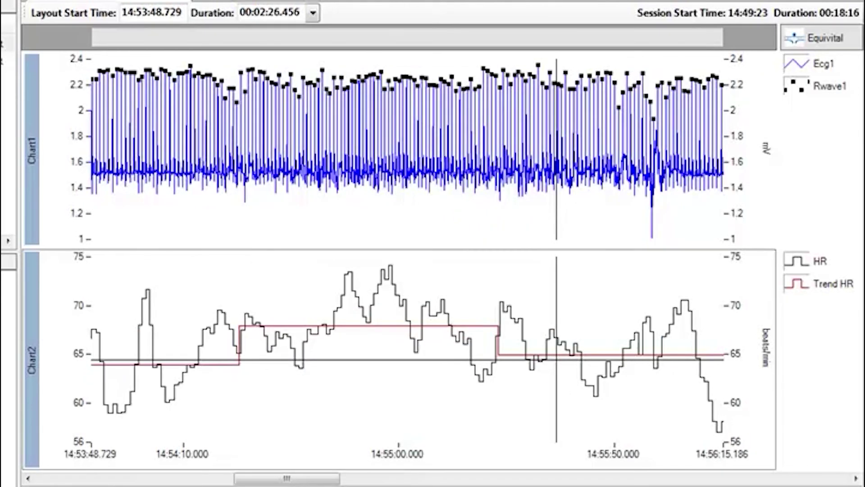